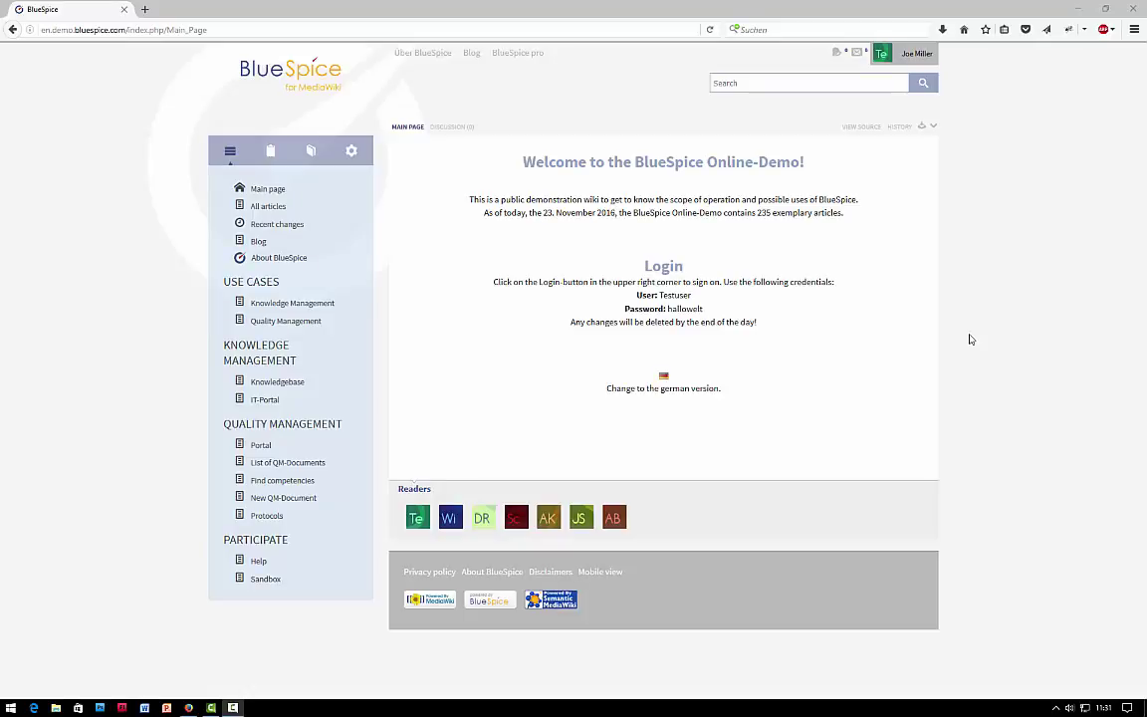
Search for "Prepa", open the page QM:Preparing an offer, and open its review settings
click(745, 84)
text(Prepa)
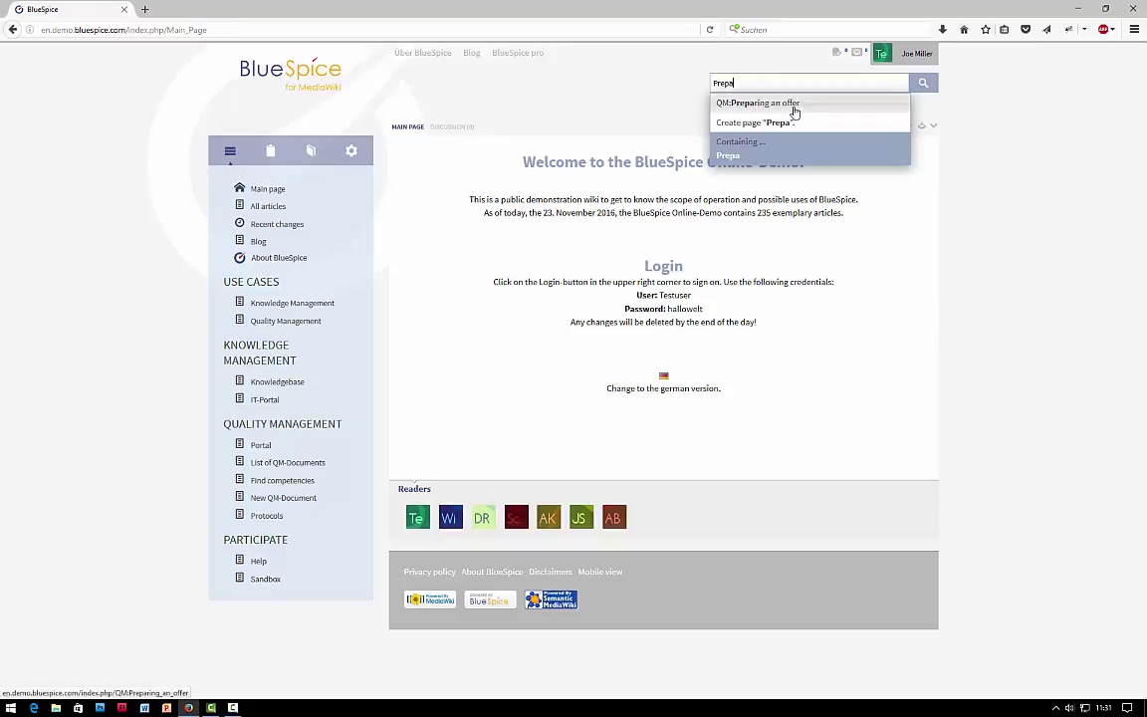
click(741, 106)
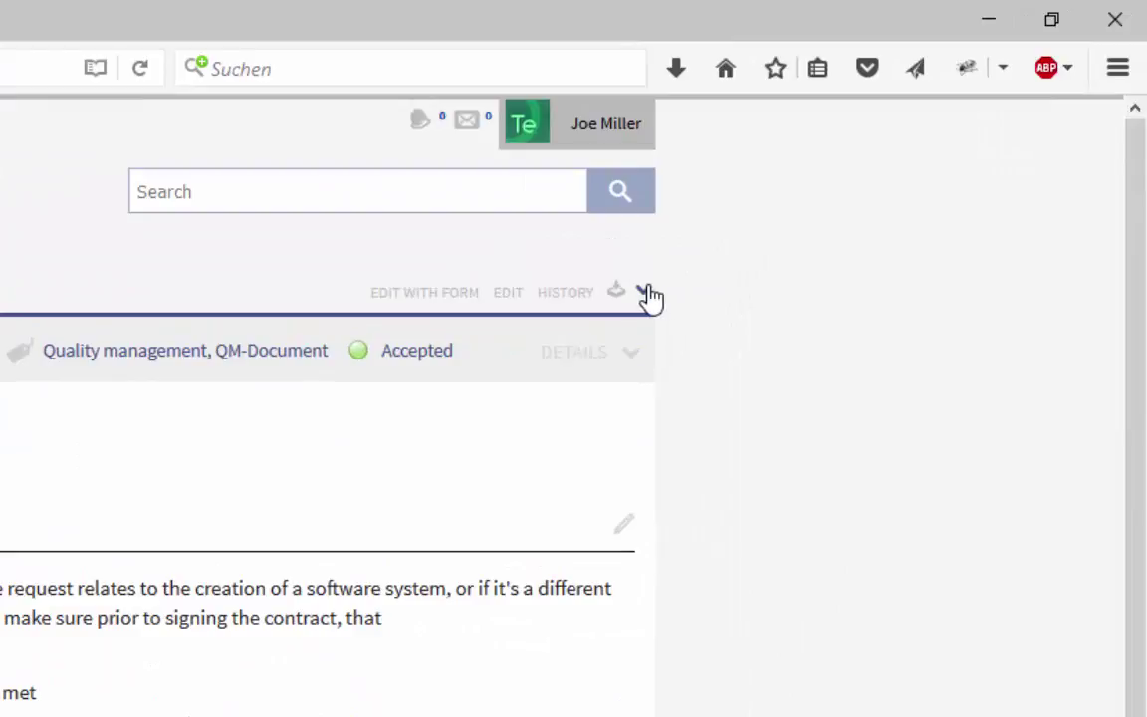
click(647, 292)
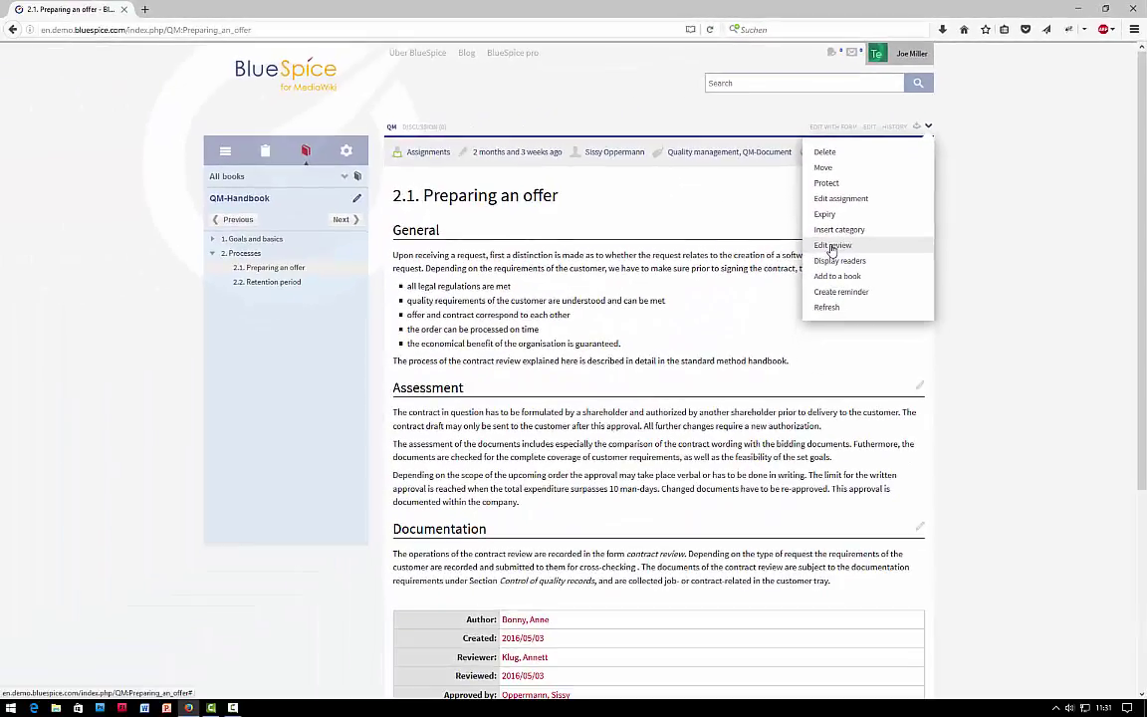
click(832, 245)
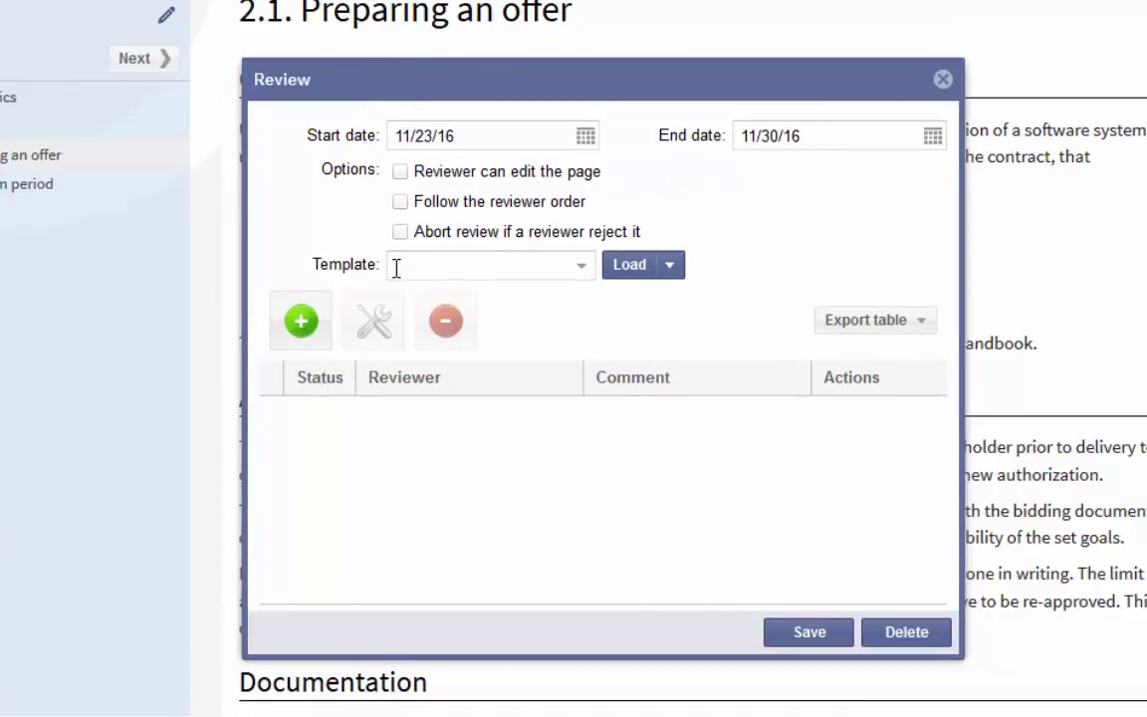
Add the first user offered as a reviewer, with the comment "Please check for redundancies"
click(316, 327)
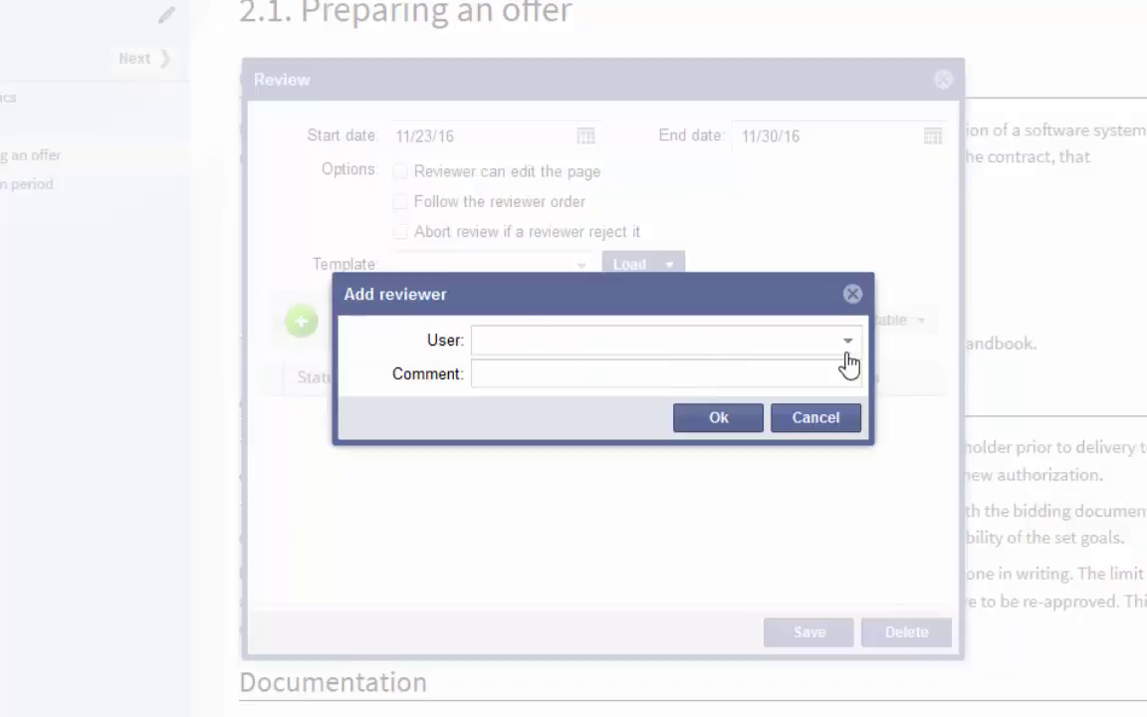
click(847, 340)
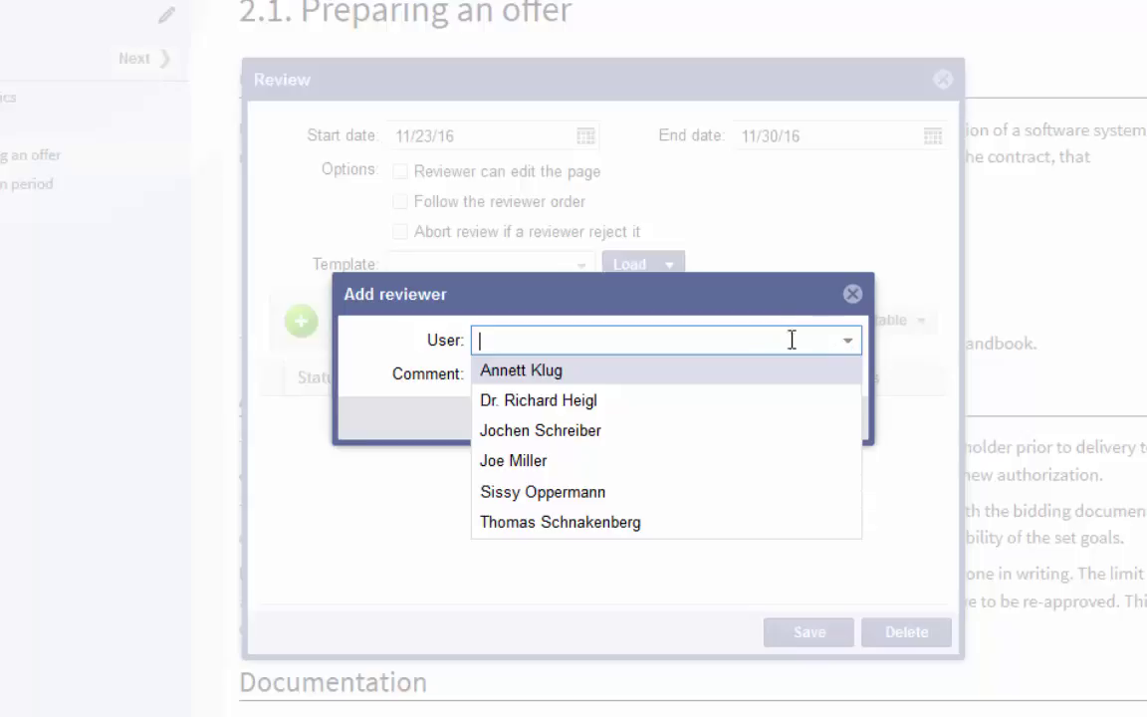
click(536, 373)
click(532, 374)
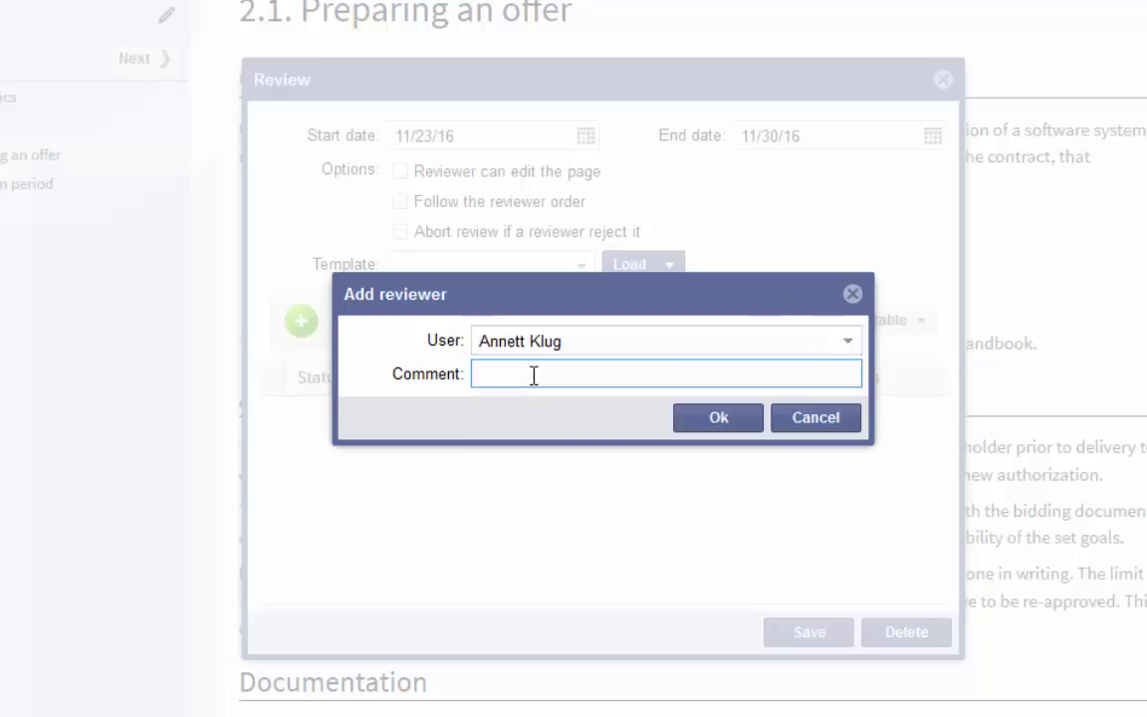
text(Please check for redunda)
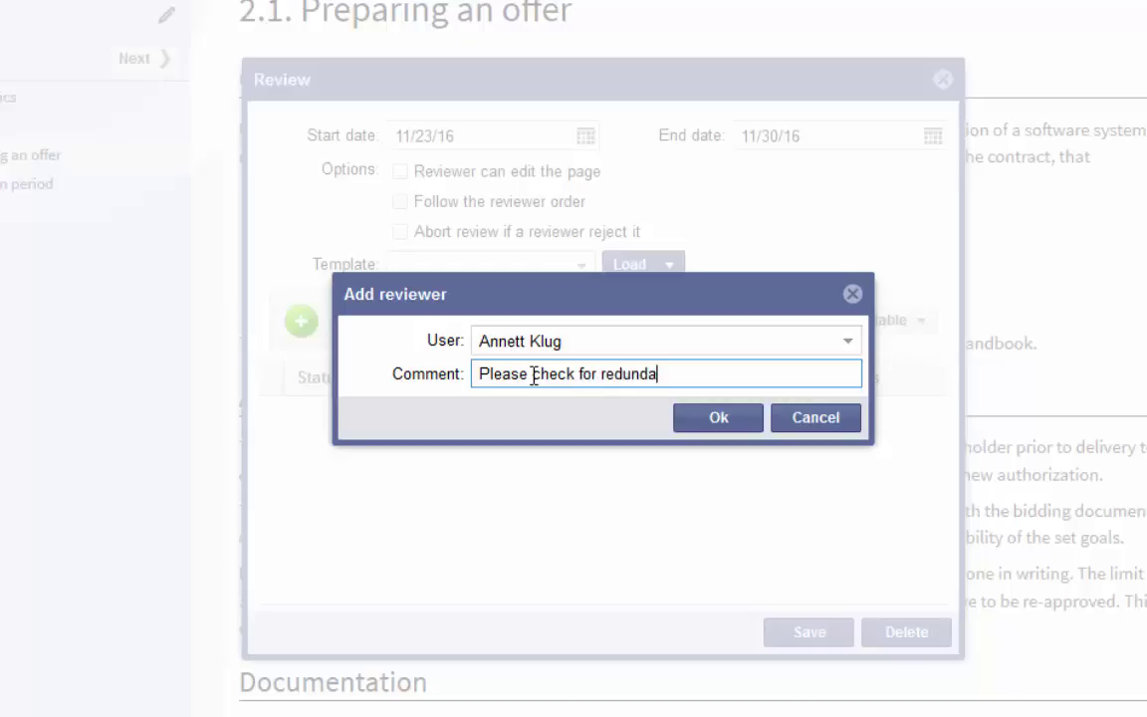
text(ncies)
click(718, 423)
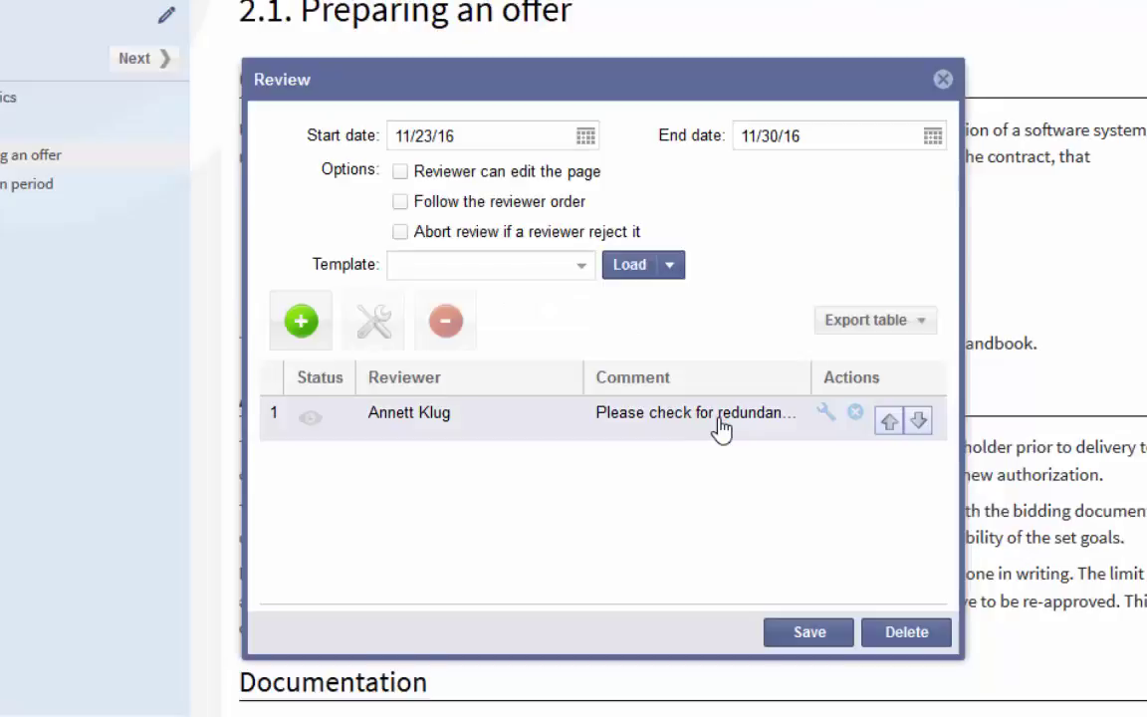
Add the second user offered as a reviewer, with the comment "Graphics needed?"
click(310, 327)
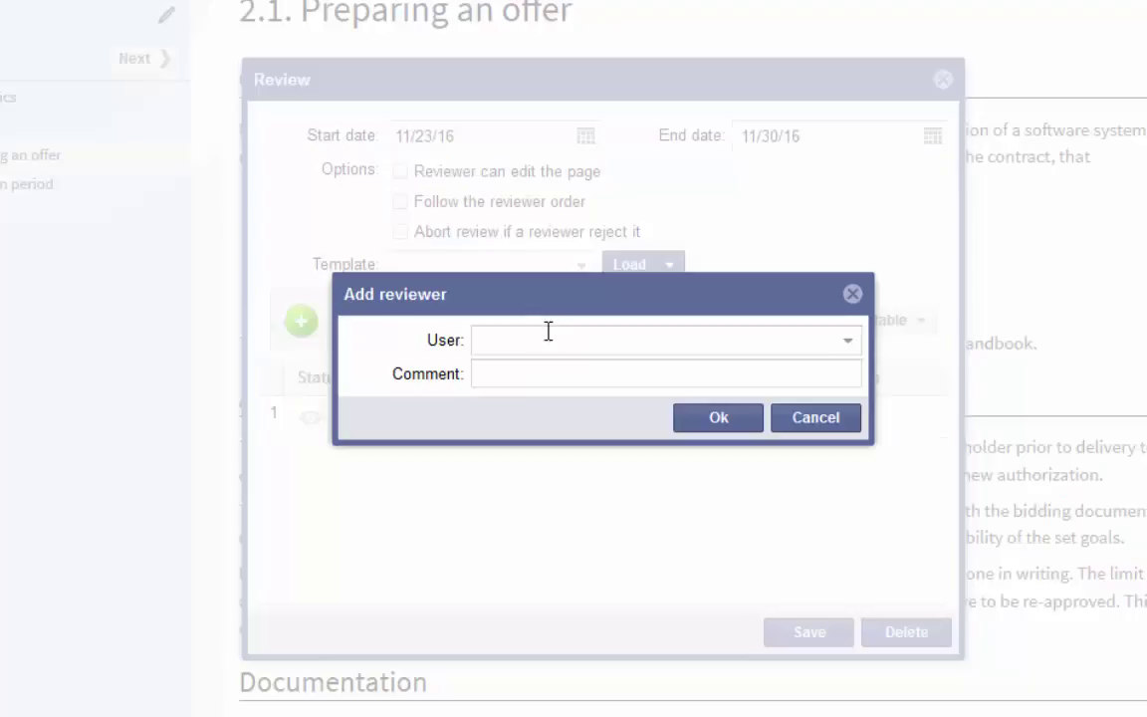
click(847, 342)
click(587, 401)
click(525, 374)
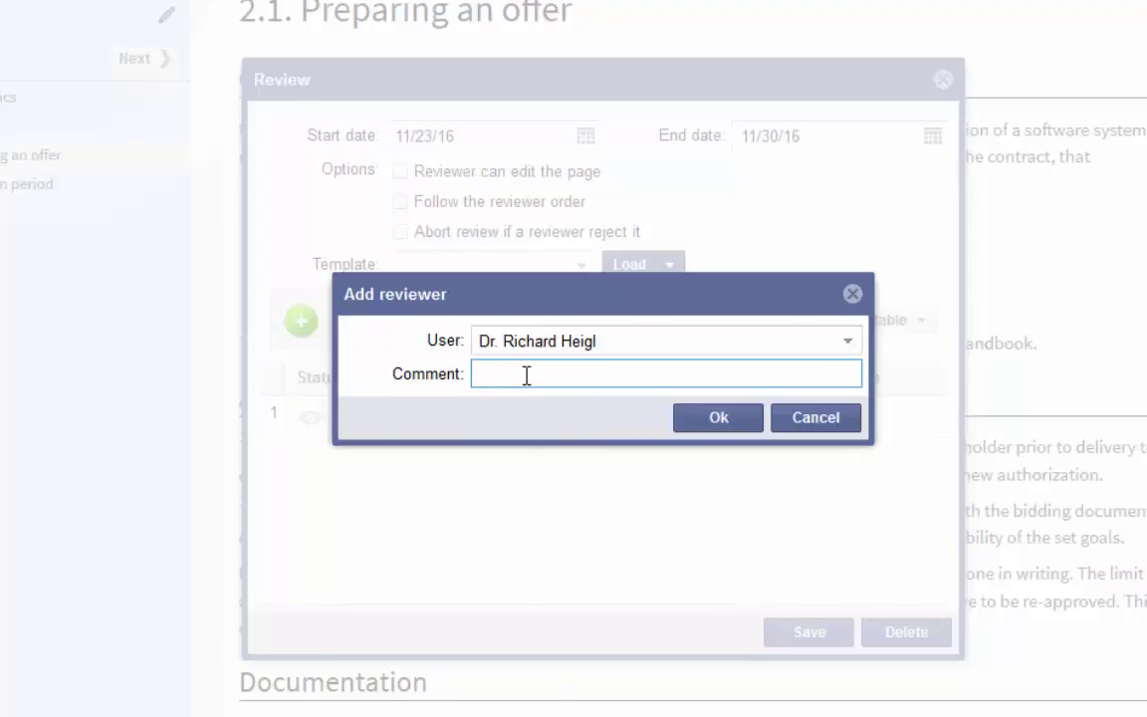
text(Graphics needed?)
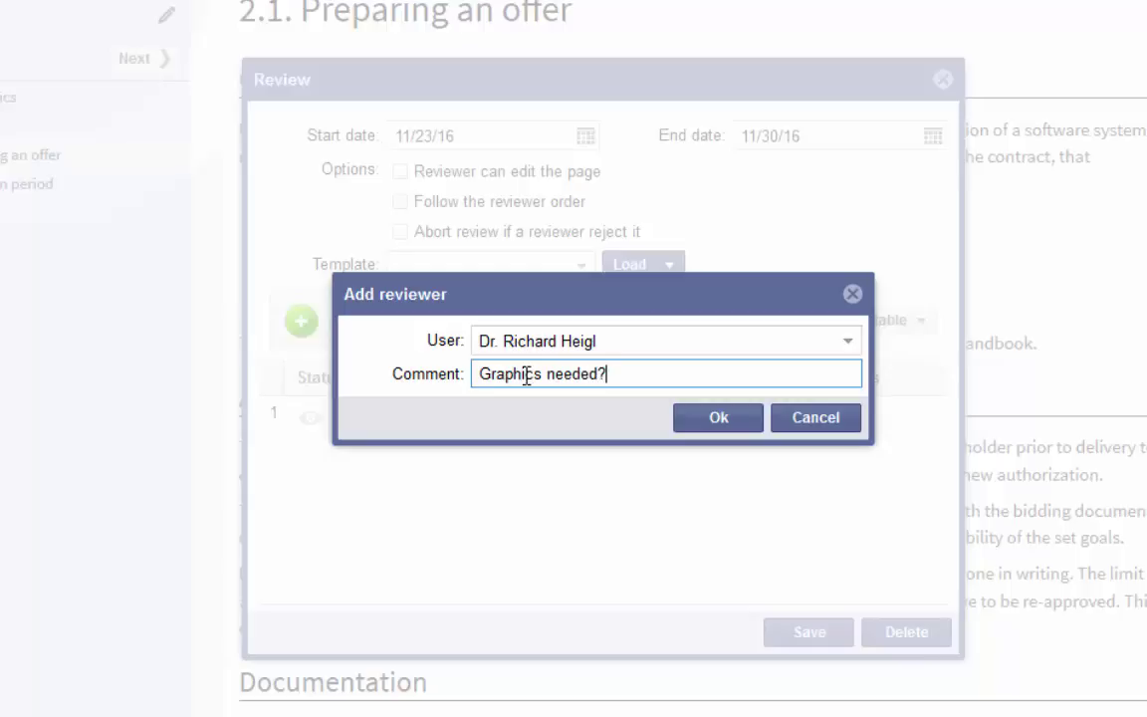
click(717, 418)
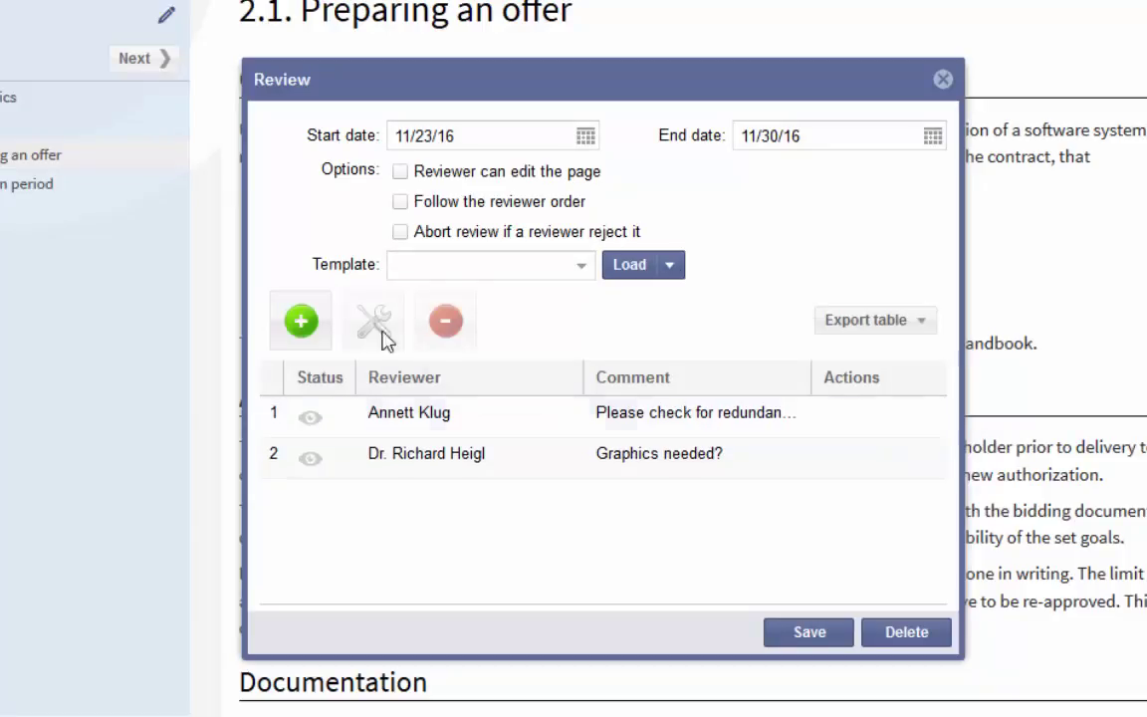
Add the third user offered as a reviewer, with the comment "Final approval please"
click(304, 320)
click(847, 340)
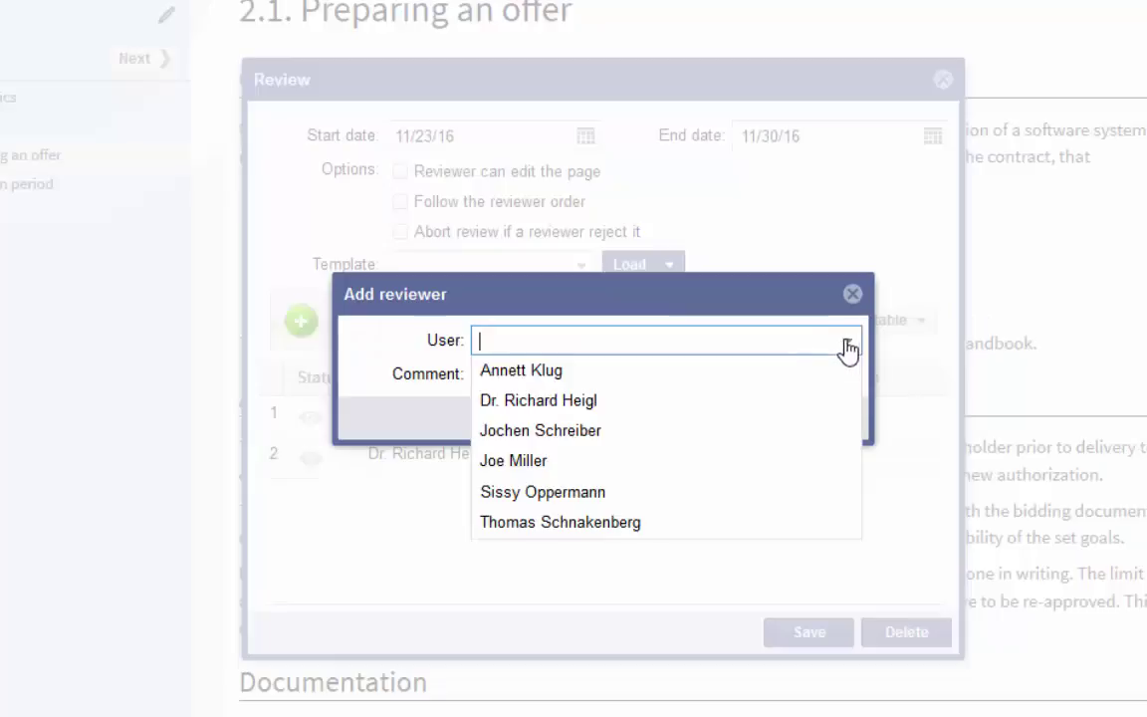
click(628, 430)
click(542, 374)
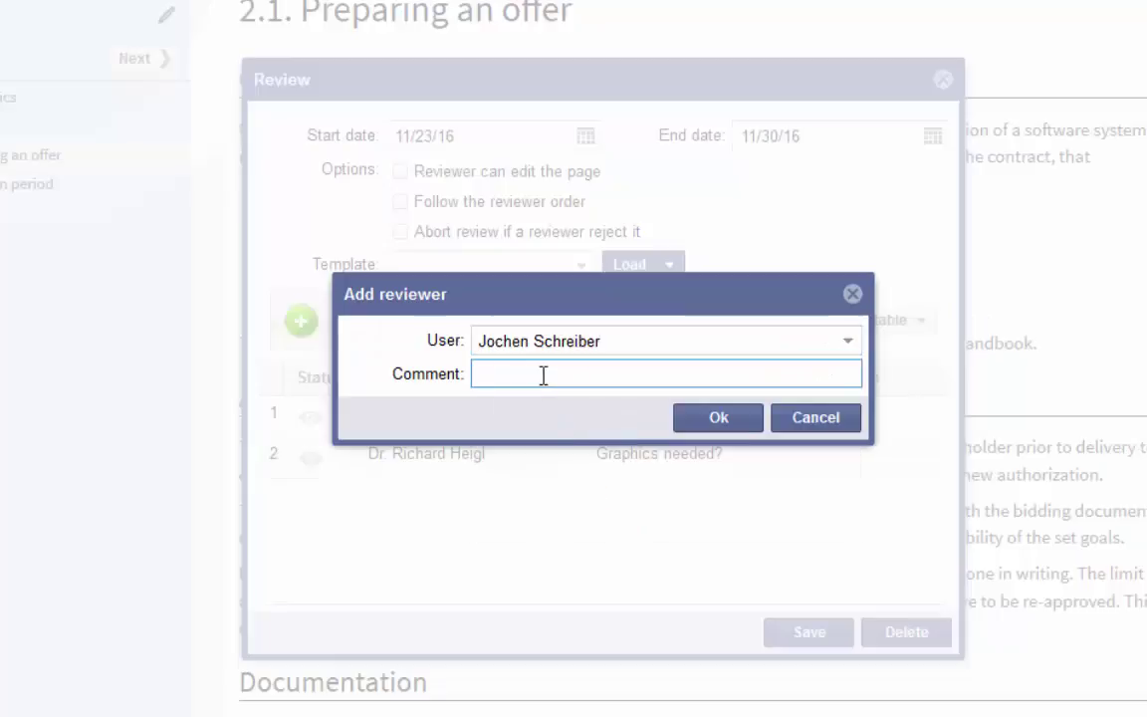
text(Final approval please)
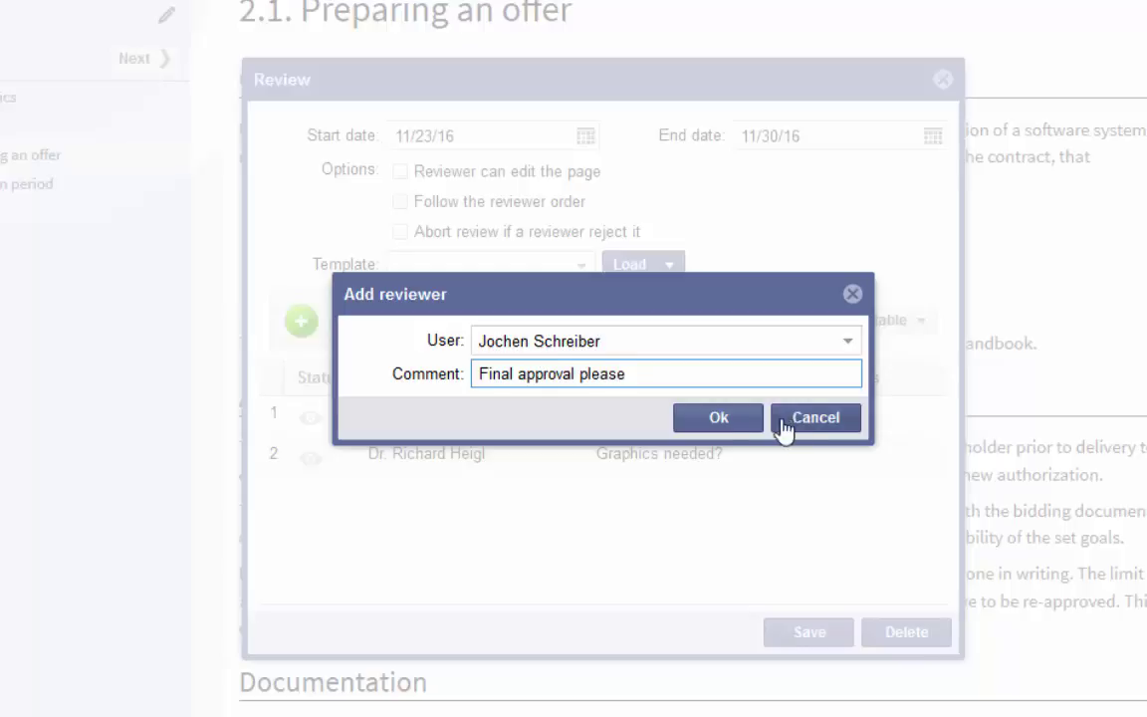
click(720, 421)
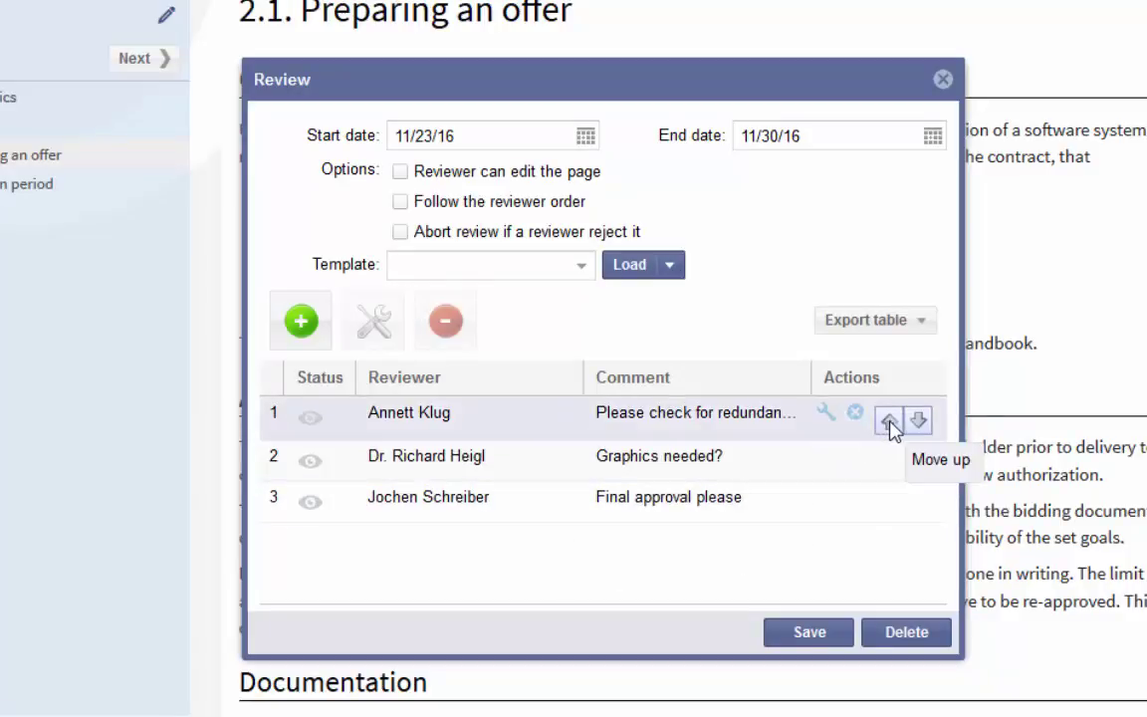
Move the first reviewer down one place and back up, and enable reviewer page editing and following the reviewer order
click(917, 420)
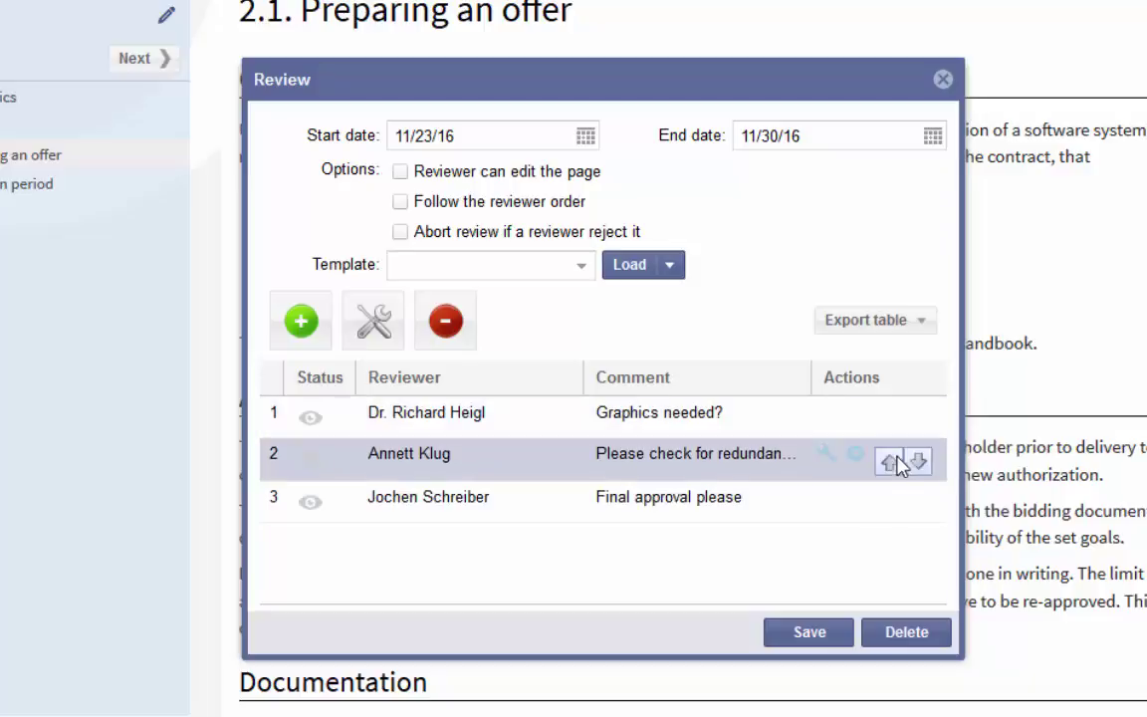
click(892, 465)
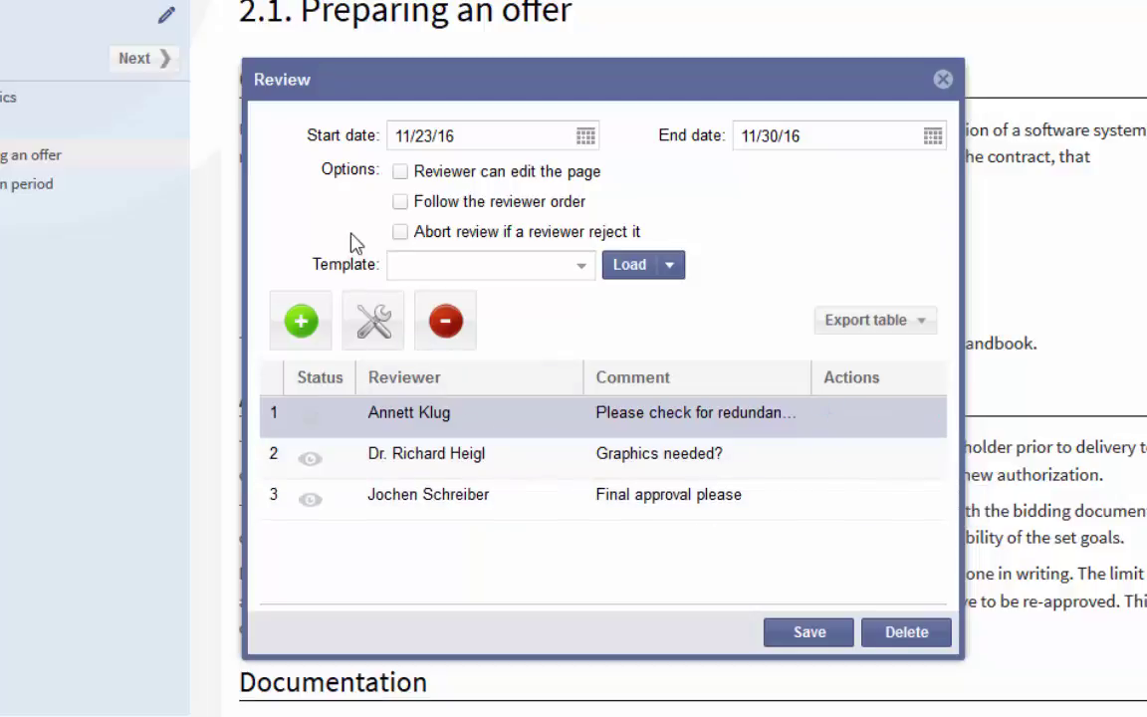
click(400, 174)
click(400, 204)
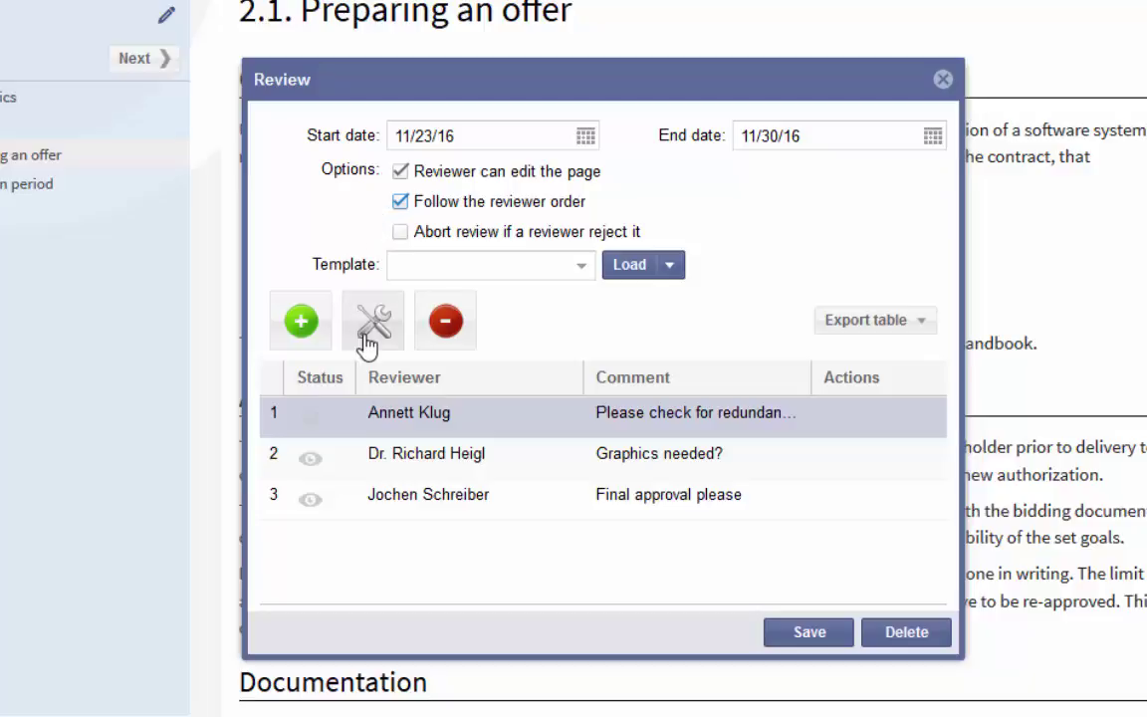
Enter My_Review as the template name, look at the template saving options, and save the review
click(438, 265)
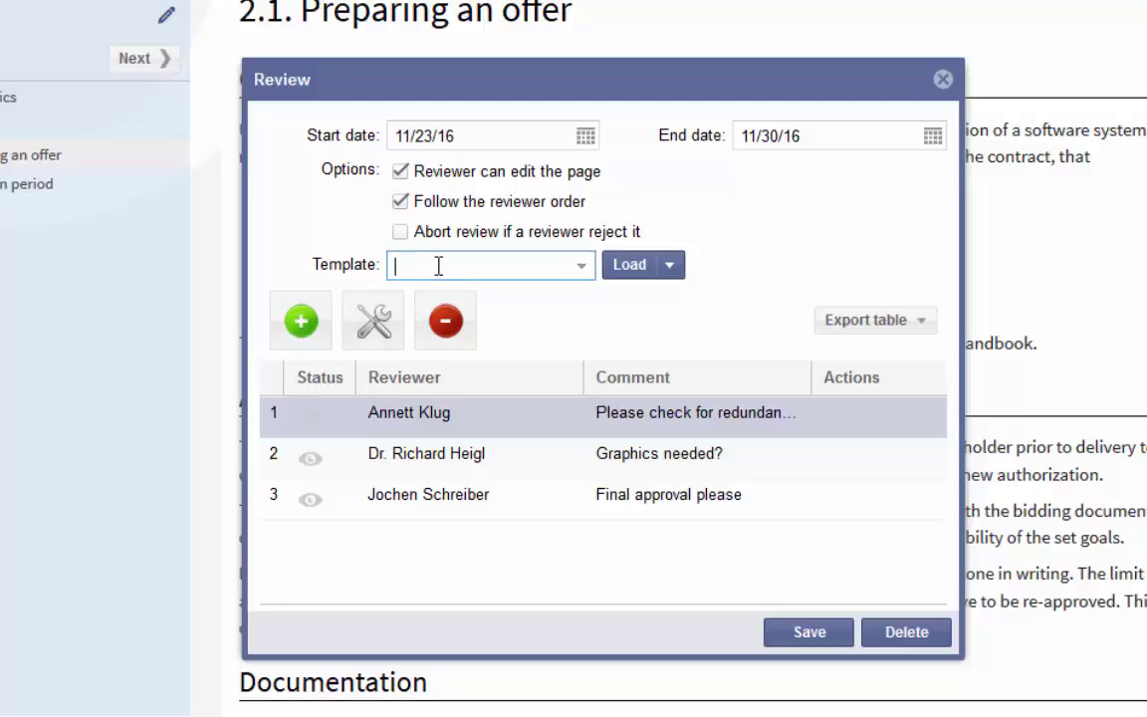
text(My_Review)
click(669, 265)
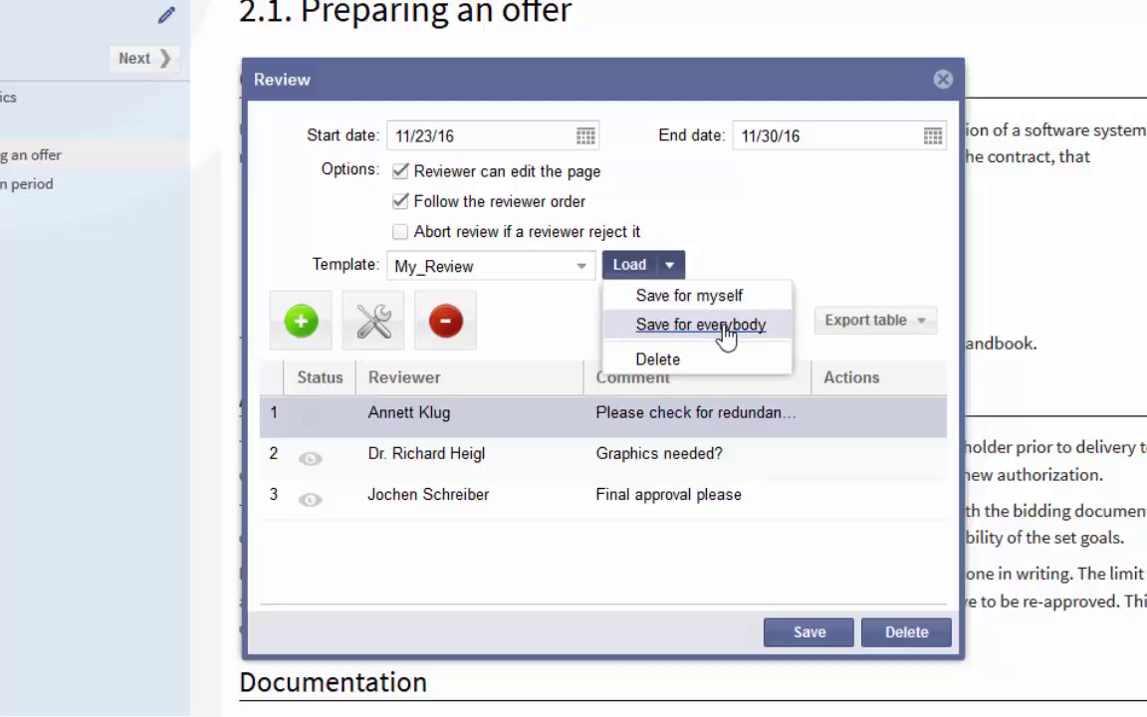
click(796, 286)
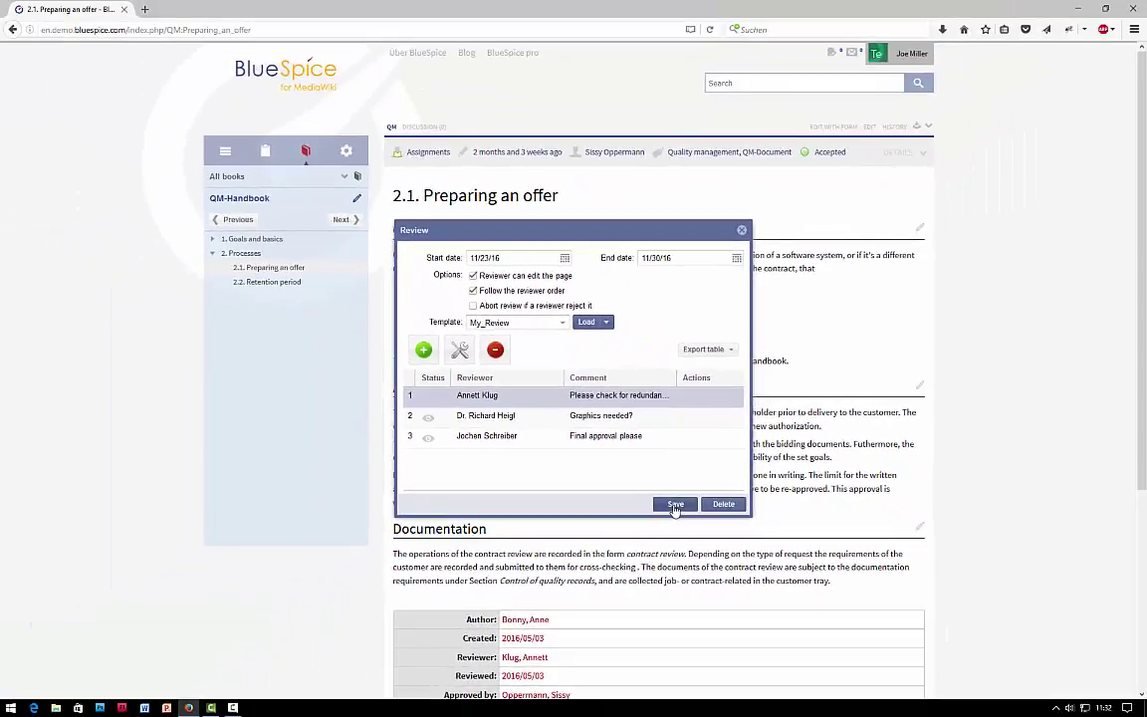
click(777, 601)
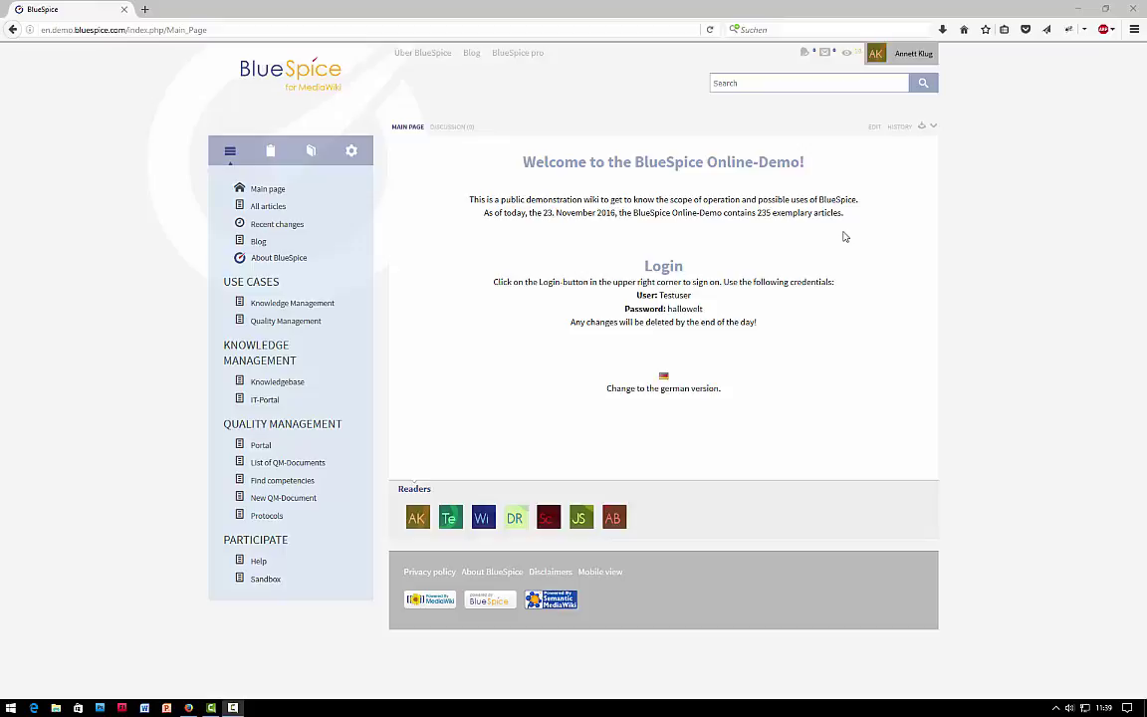
Open QM:Preparing an offer from the reviewer's list of reviews and enter the review comment "Looks good to me :)"
click(847, 56)
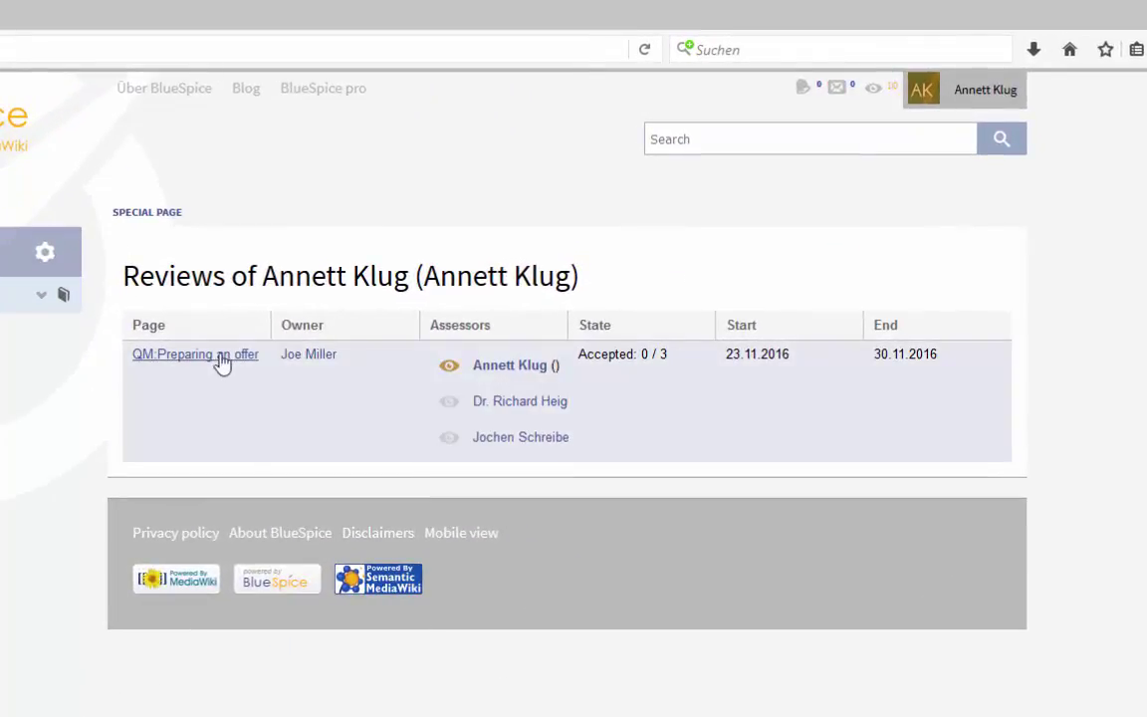
click(221, 361)
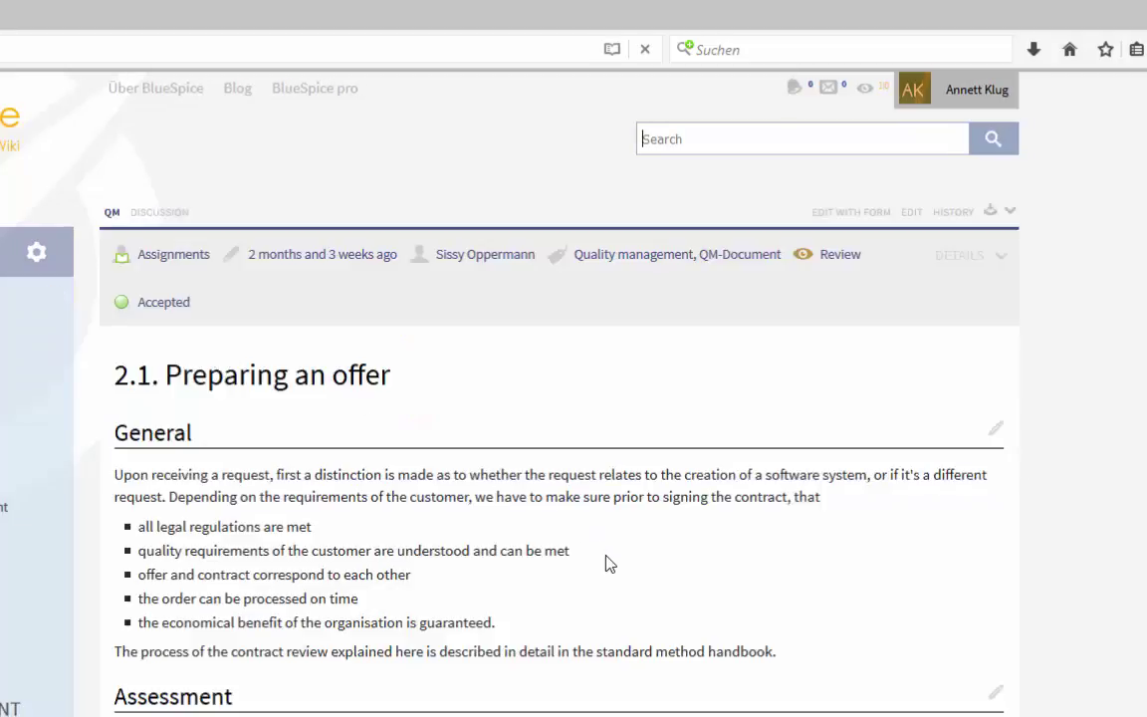
scroll(605, 562, down, 2)
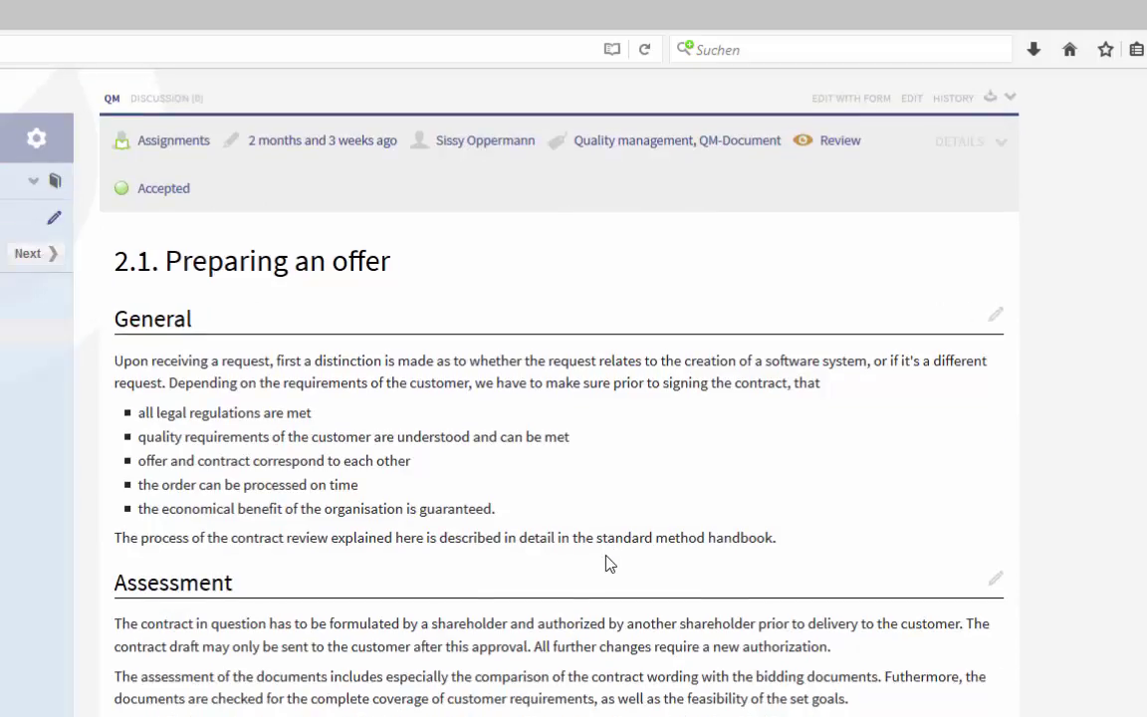
scroll(607, 561, up, 2)
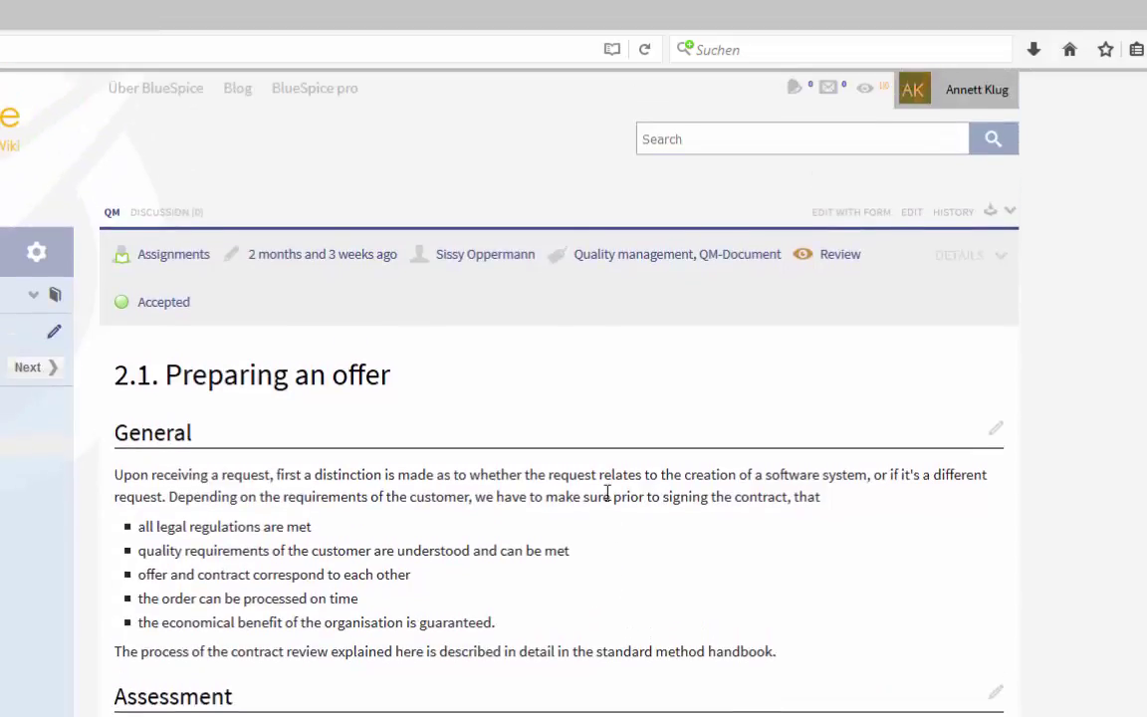
click(841, 257)
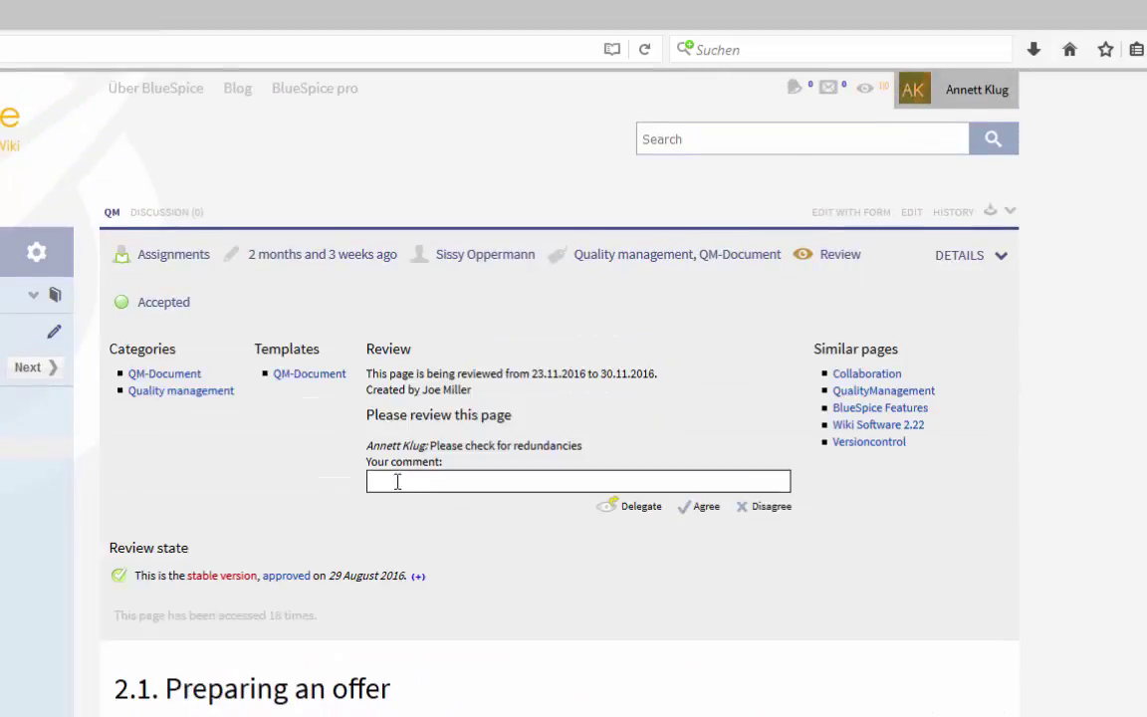
text(Looks good to me :))
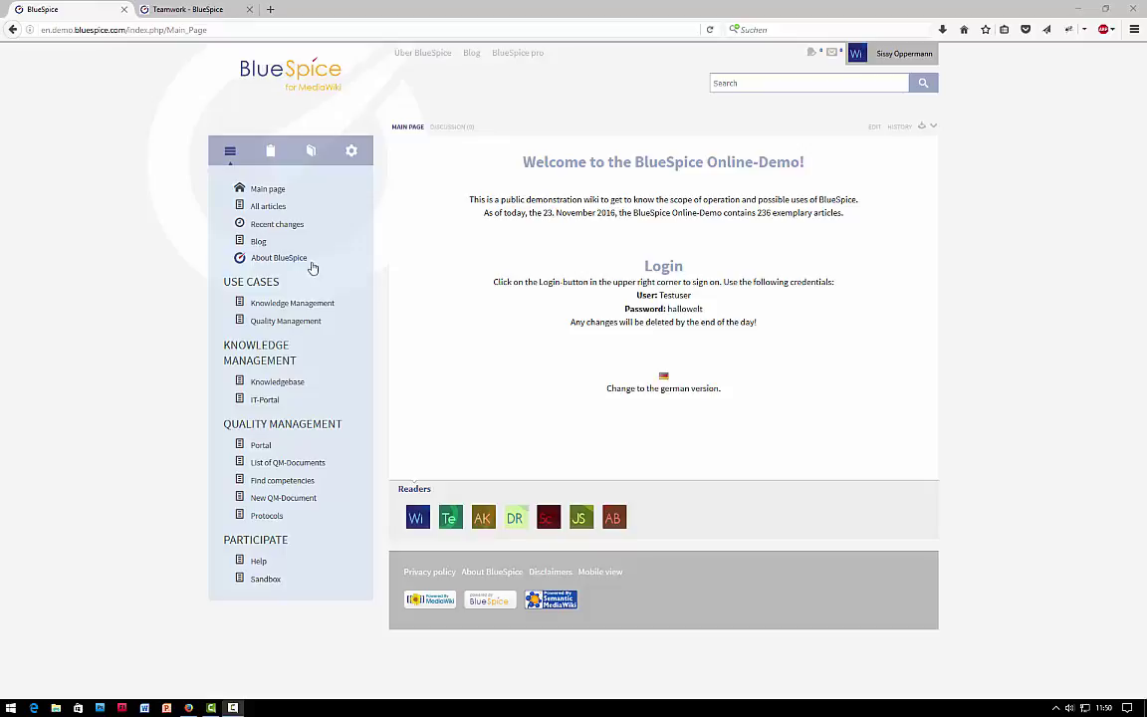
Open QM:Teamwork Working Hints from the recent changes and accept its first draft
click(281, 227)
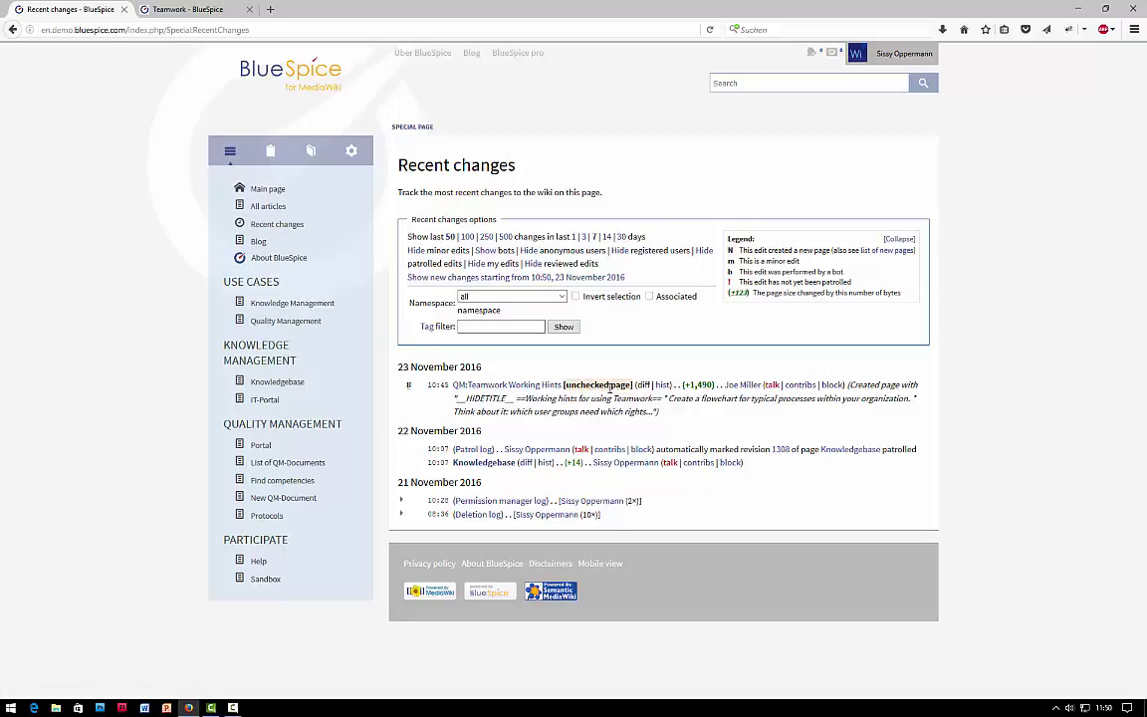
click(502, 388)
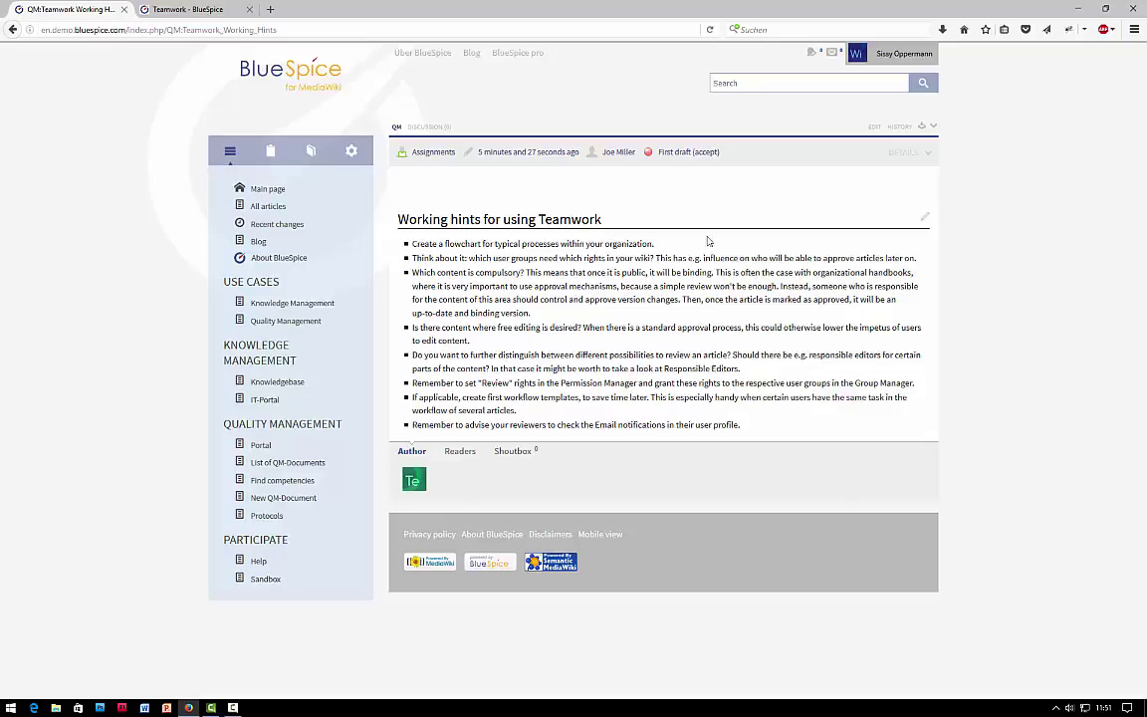
click(705, 153)
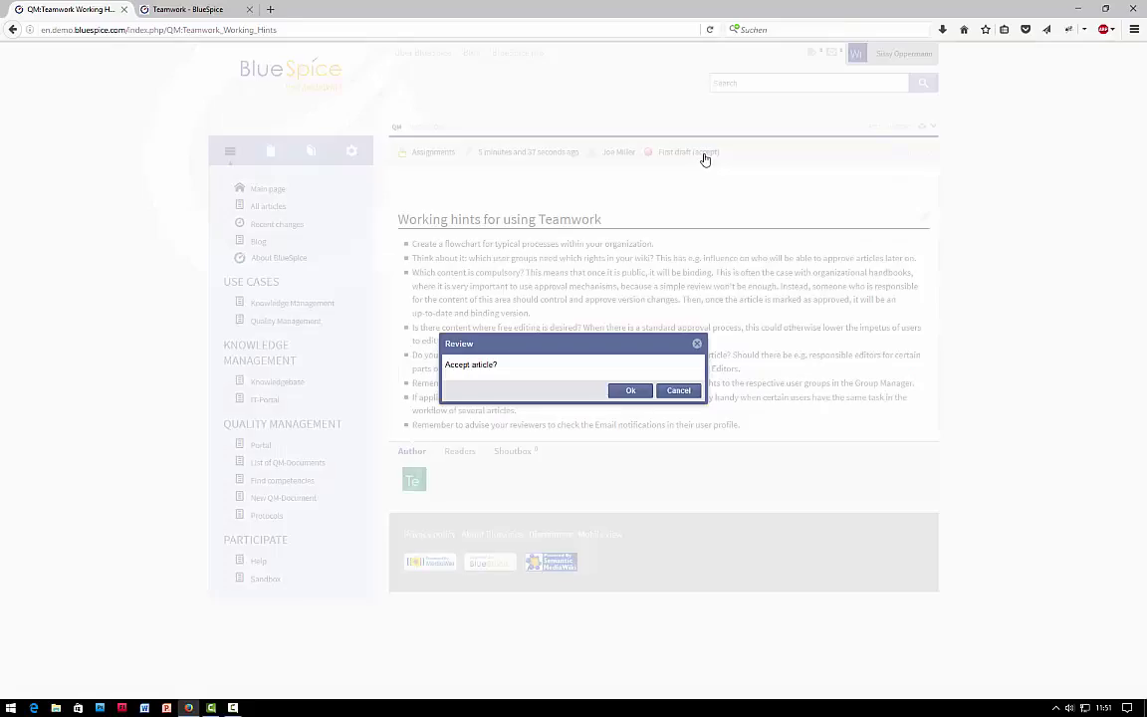
click(630, 392)
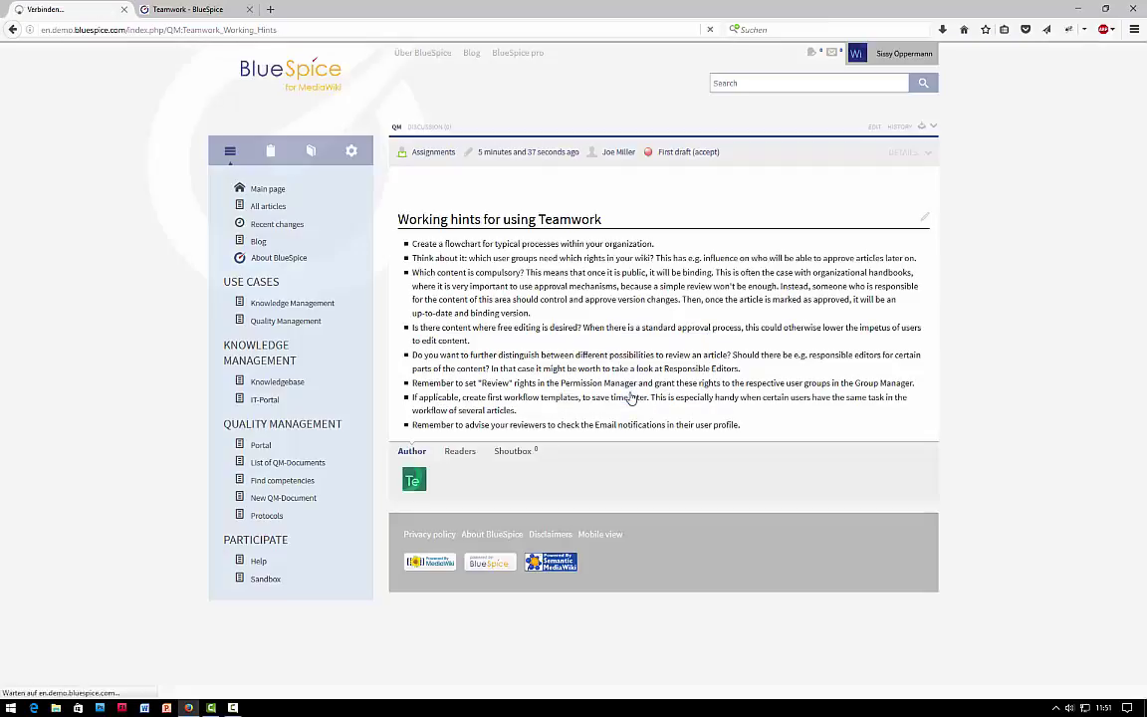